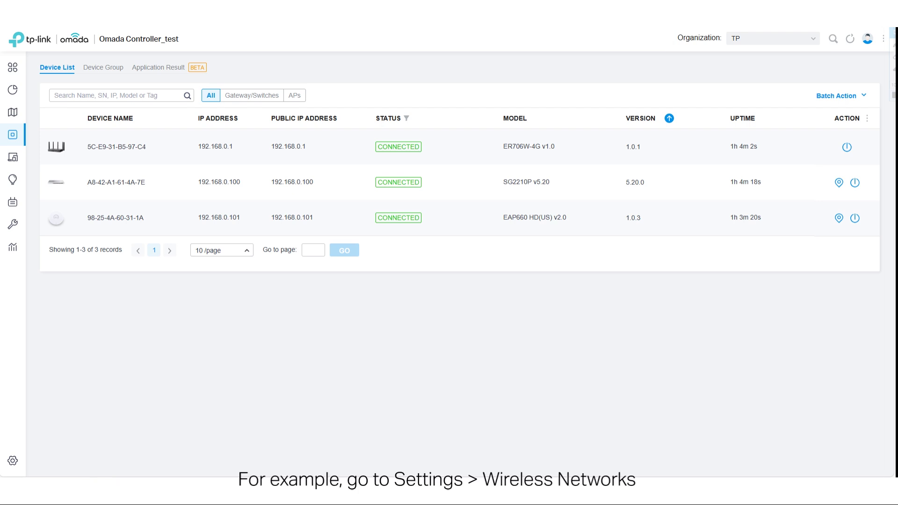
Step: Open Site Settings for the TP site
{"action": "left_click", "coordinate": [13, 461]}
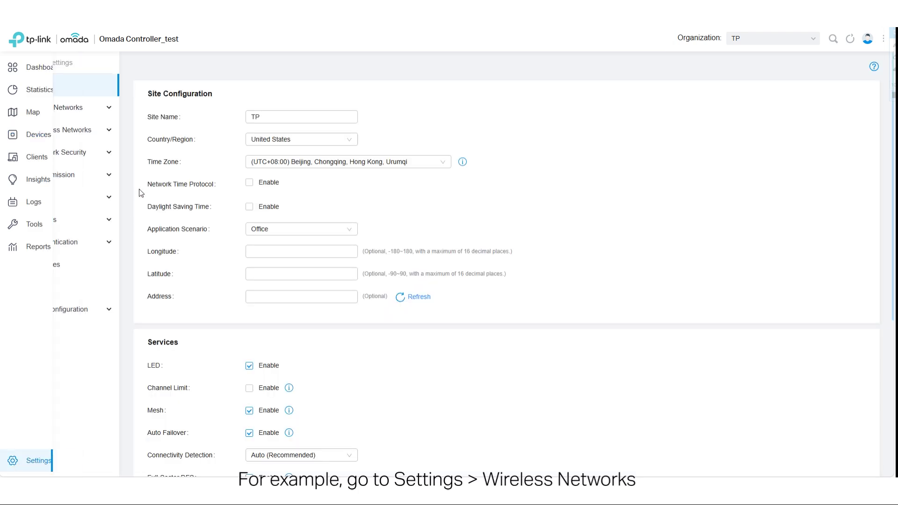
Step: Create the wireless network 'TP-Link Portal' with Security set to None
{"action": "left_click", "coordinate": [58, 130]}
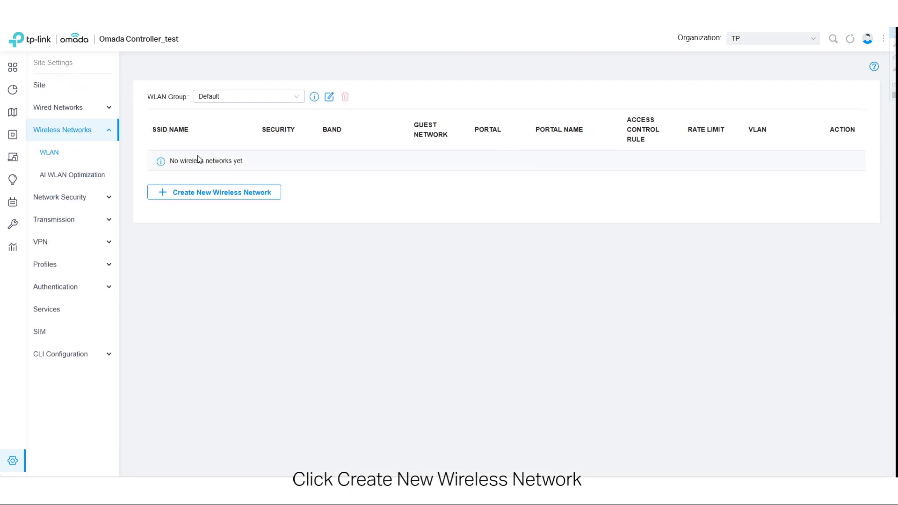
{"action": "left_click", "coordinate": [158, 197]}
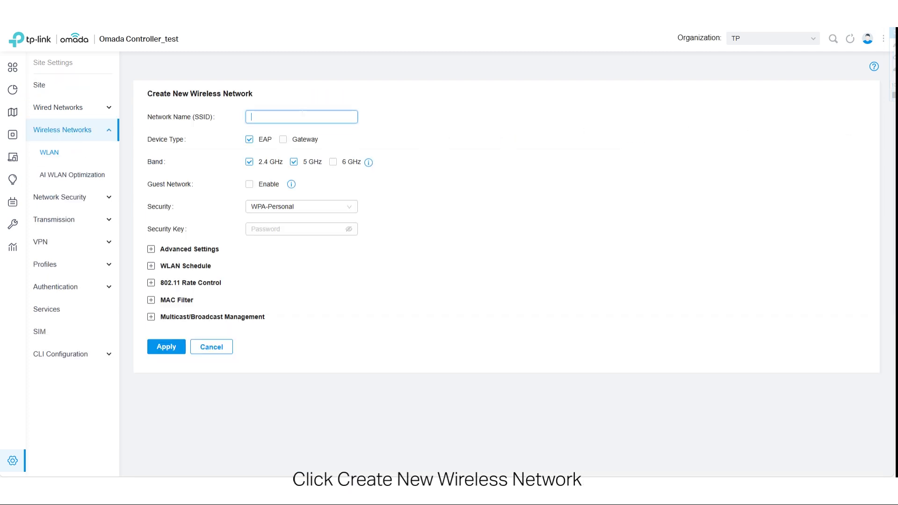
{"action": "type", "text": "TP-Link P"}
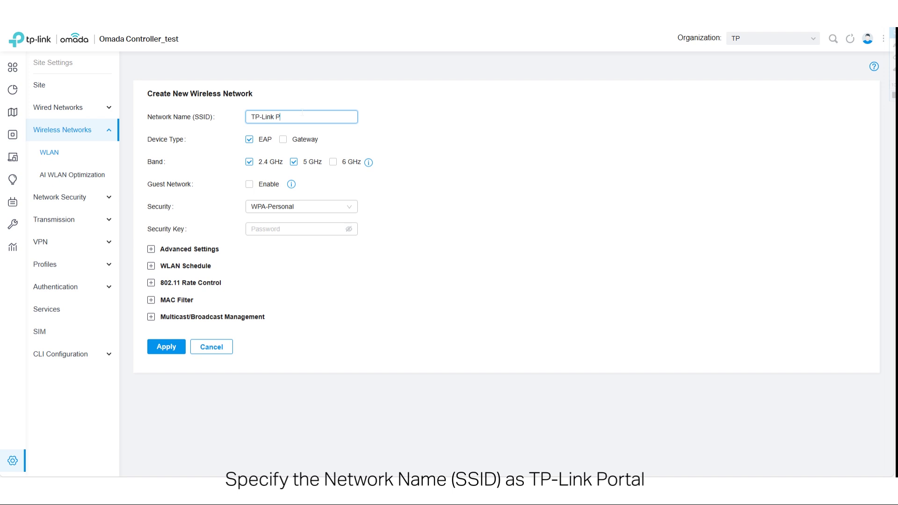
{"action": "type", "text": "ortal"}
{"action": "left_click", "coordinate": [300, 213]}
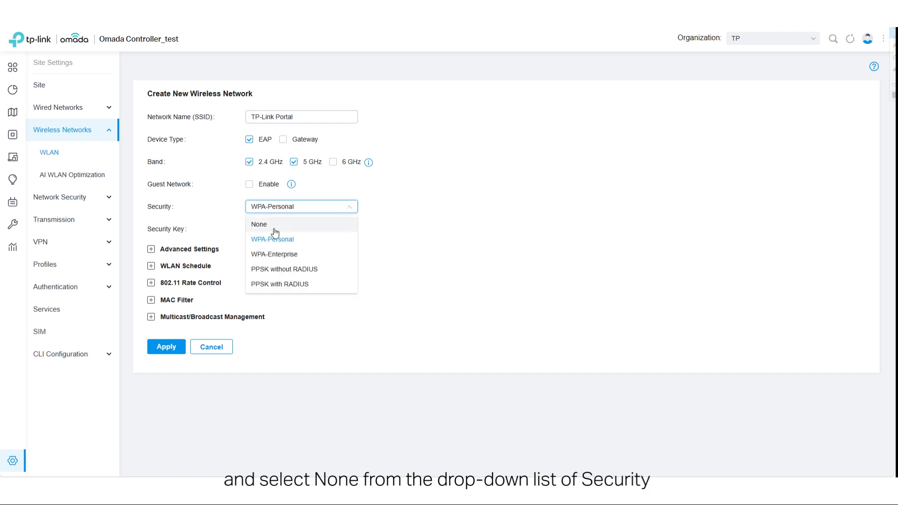
{"action": "left_click", "coordinate": [273, 225]}
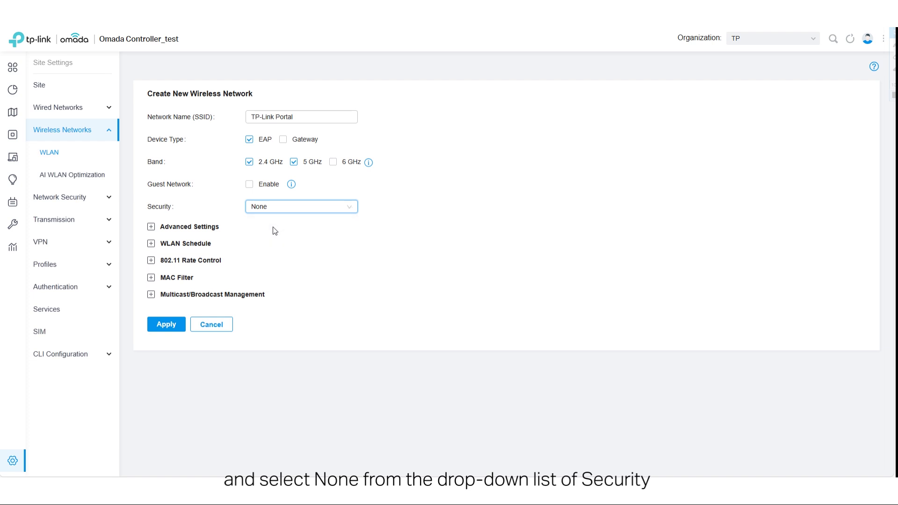
{"action": "left_click", "coordinate": [182, 326]}
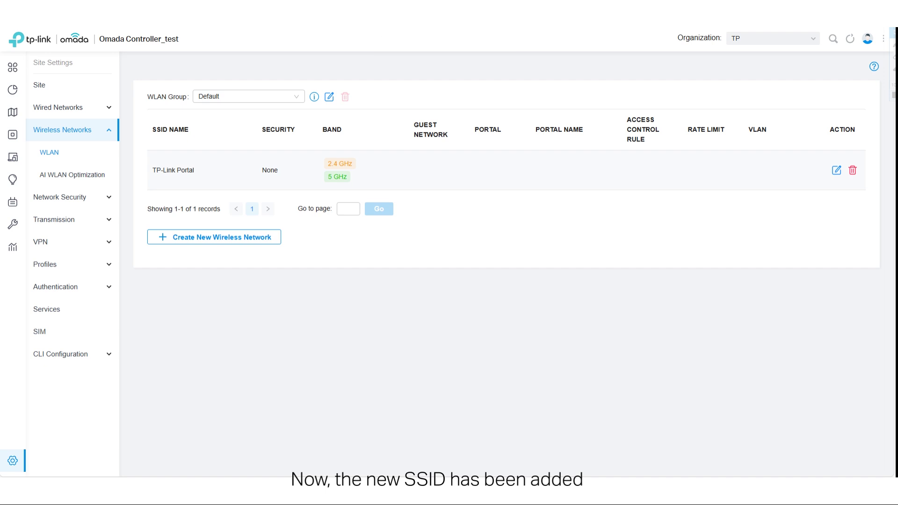
{"action": "left_click", "coordinate": [13, 461]}
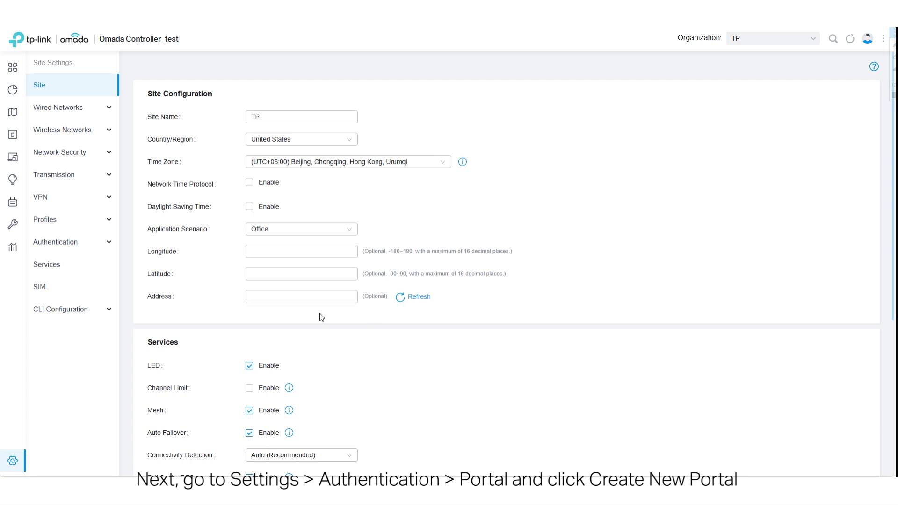
Step: Create a new portal named 'tplink hotspot' and switch it on
{"action": "left_click", "coordinate": [59, 249]}
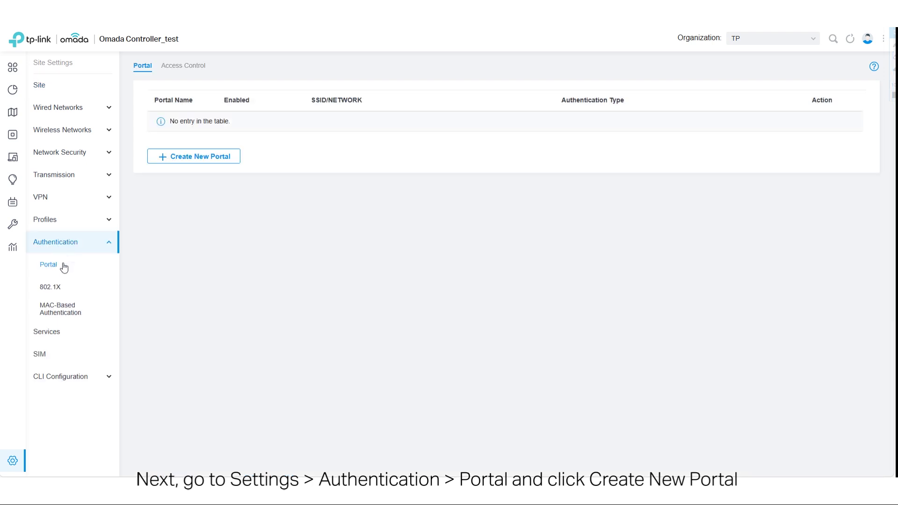
{"action": "left_click", "coordinate": [178, 156]}
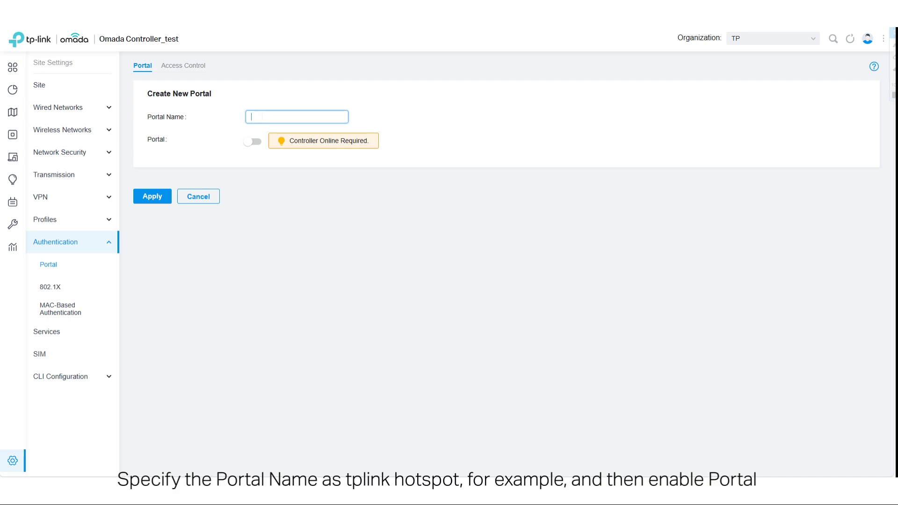
{"action": "type", "text": "tplink hotspot"}
{"action": "left_click", "coordinate": [252, 143]}
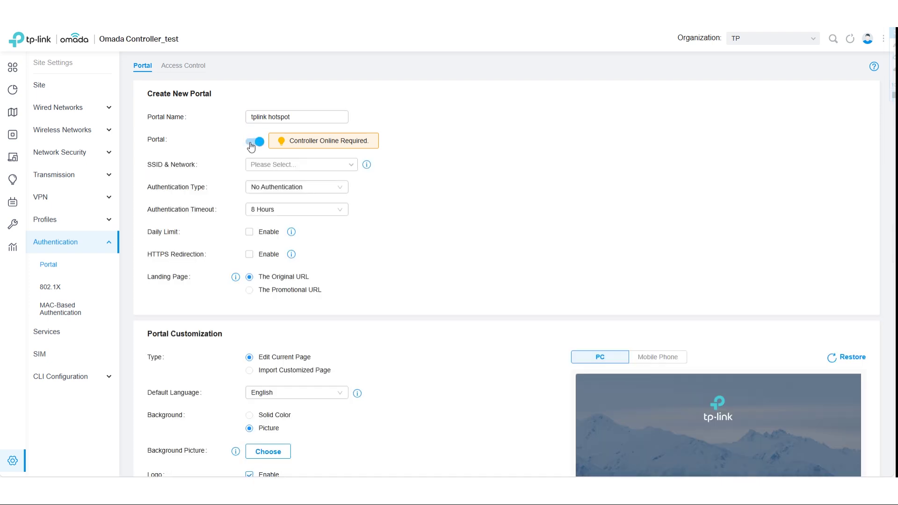
Step: Attach the portal to the TP-Link Portal SSID and use Hotspot authentication
{"action": "left_click", "coordinate": [262, 165]}
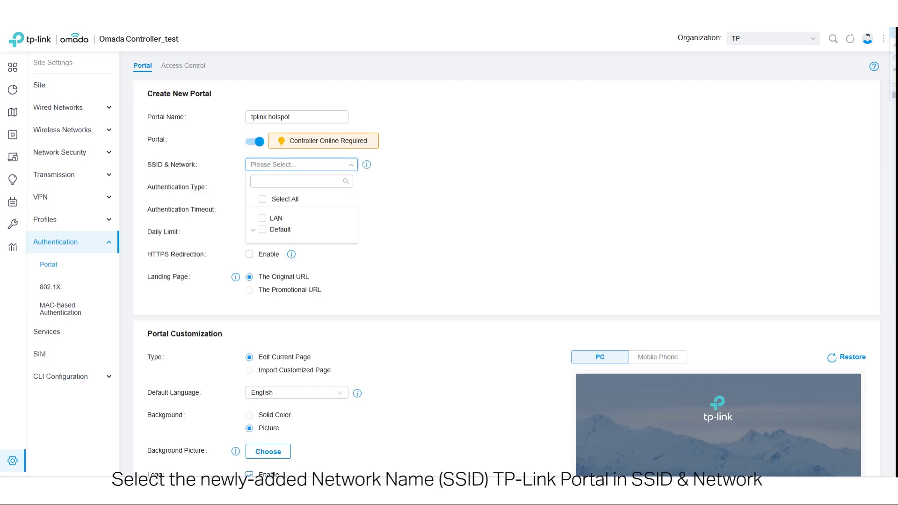
{"action": "left_click", "coordinate": [256, 230]}
{"action": "left_click", "coordinate": [270, 241]}
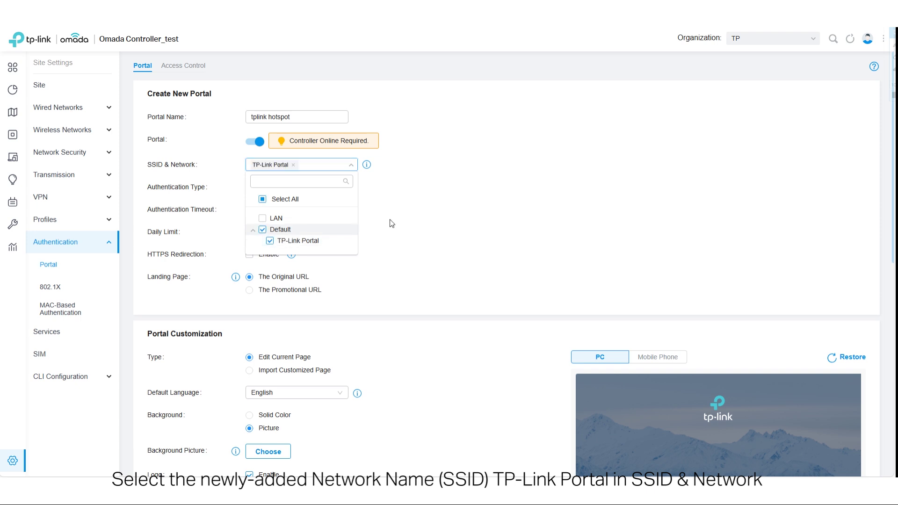
{"action": "left_click", "coordinate": [407, 220]}
{"action": "left_click", "coordinate": [314, 191]}
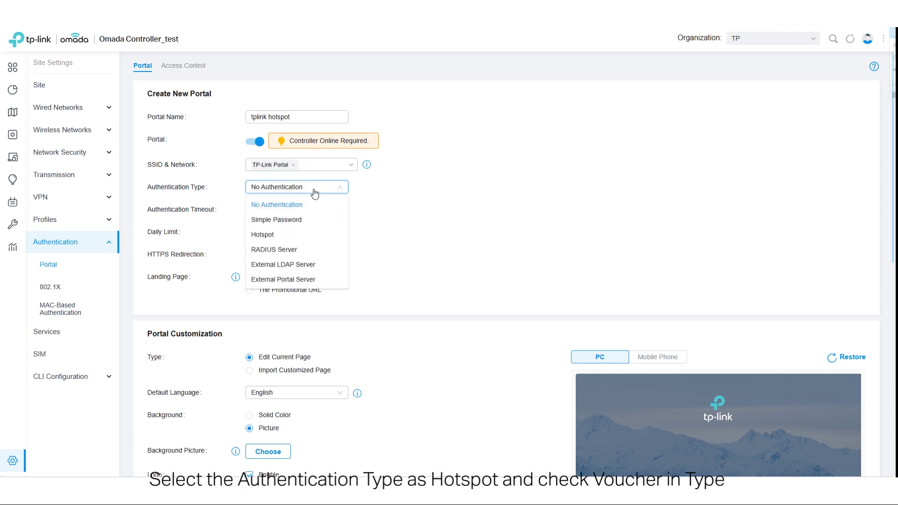
{"action": "left_click", "coordinate": [274, 235]}
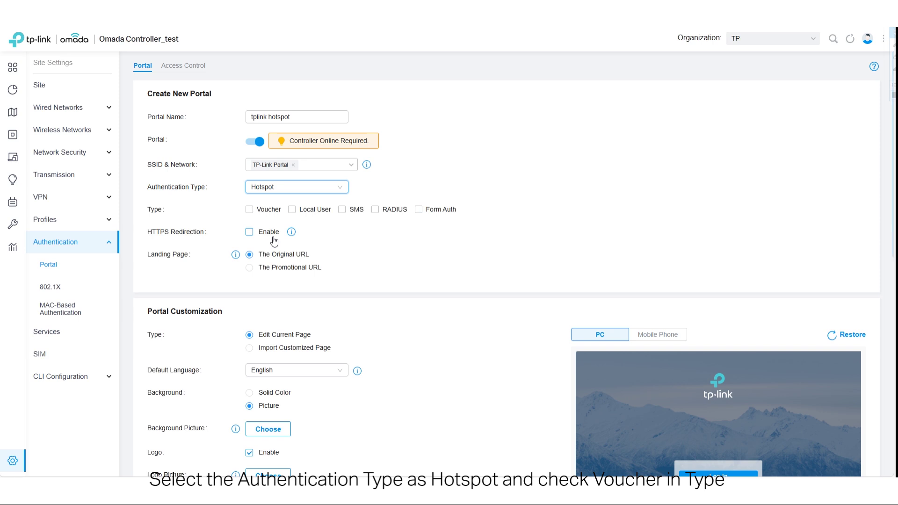
Step: Enable Voucher logins and choose The Promotional URL as the post-login landing page
{"action": "left_click", "coordinate": [250, 209]}
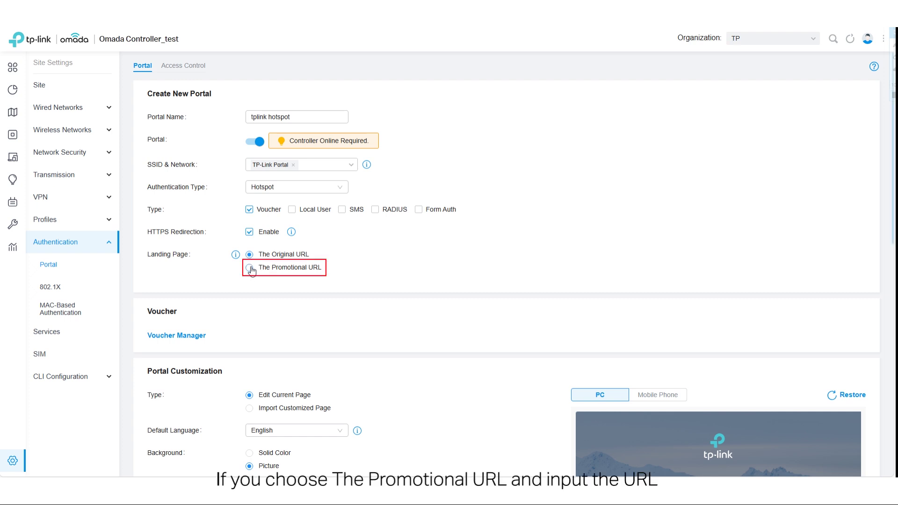
{"action": "left_click", "coordinate": [248, 267]}
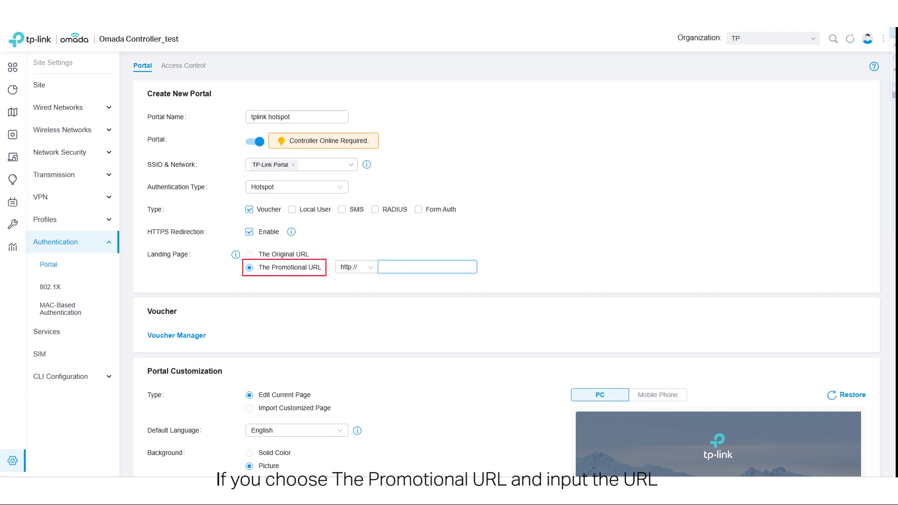
{"action": "type", "text": "www.tp-link.com/en/"}
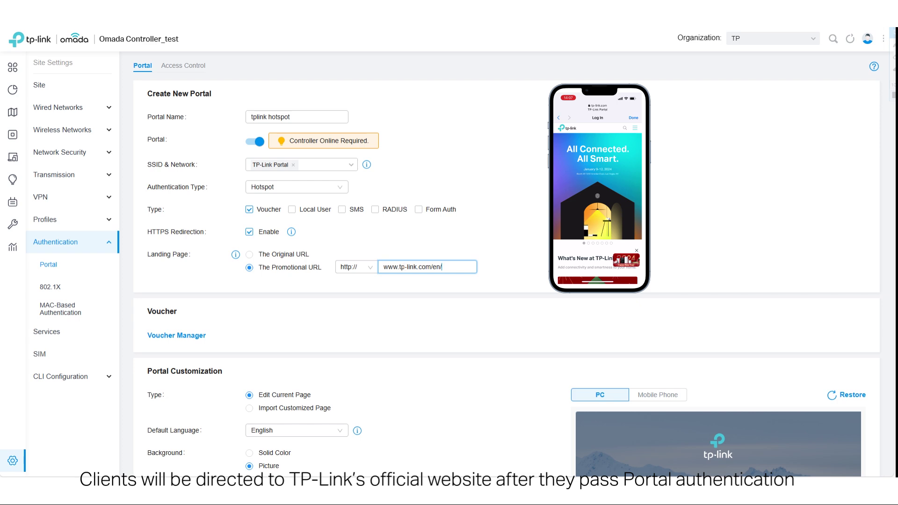
{"action": "scroll", "coordinate": [274, 420], "scroll_direction": "down", "scroll_amount": 10}
{"action": "left_click", "coordinate": [154, 435]}
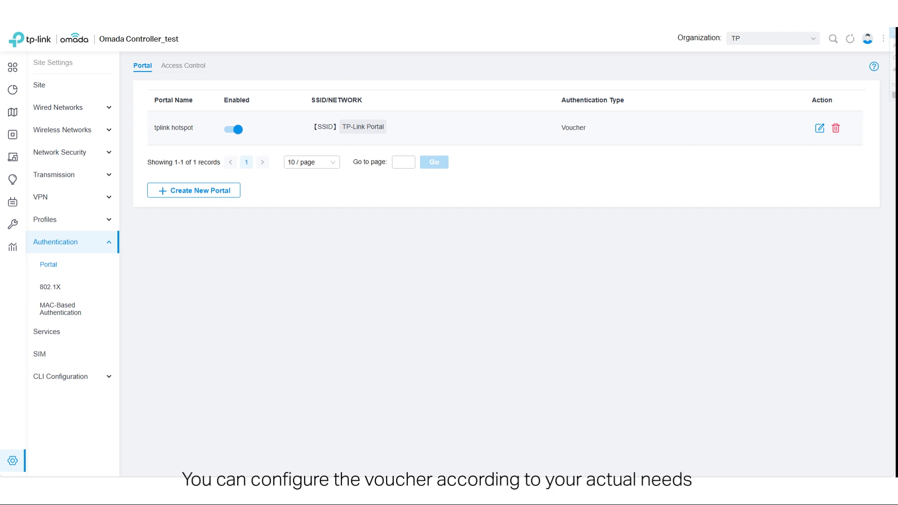
Step: Switch to Hotspot Manager and open Create Vouchers Group under Vouchers > Voucher Groups
{"action": "left_click", "coordinate": [769, 38]}
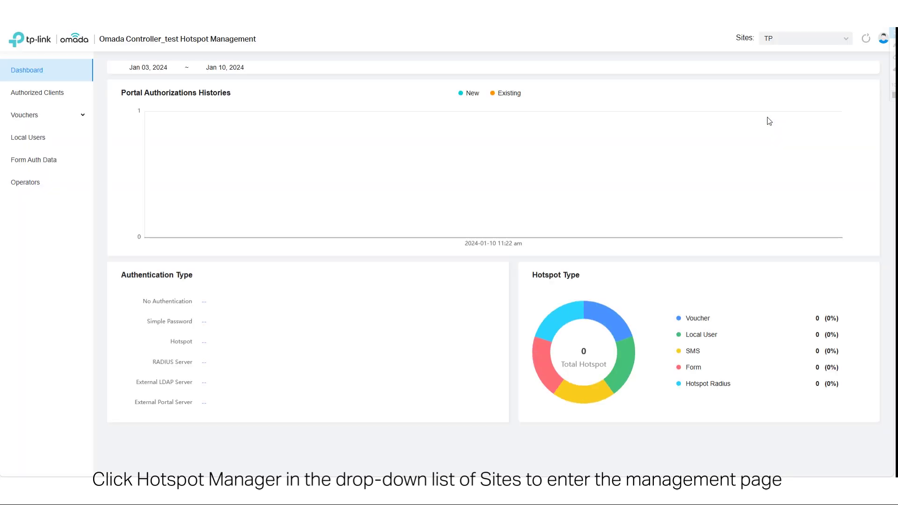
{"action": "left_click", "coordinate": [21, 123]}
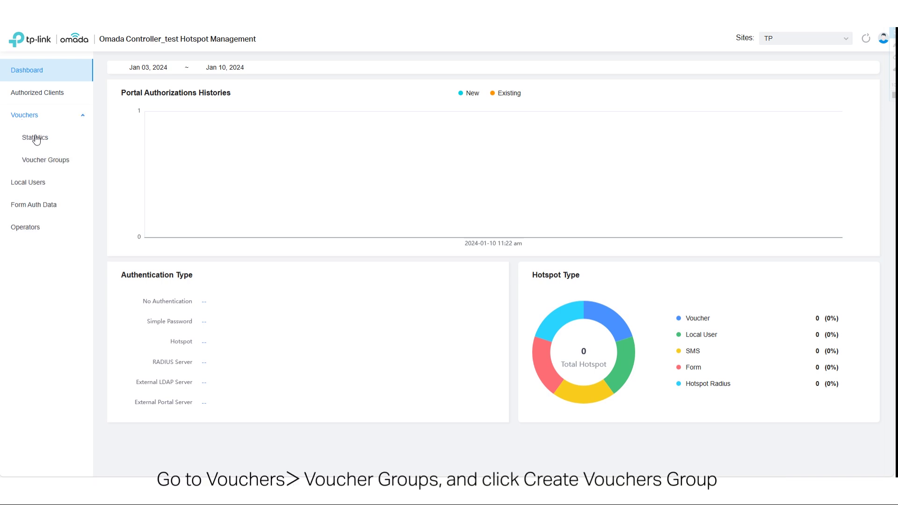
{"action": "left_click", "coordinate": [49, 161]}
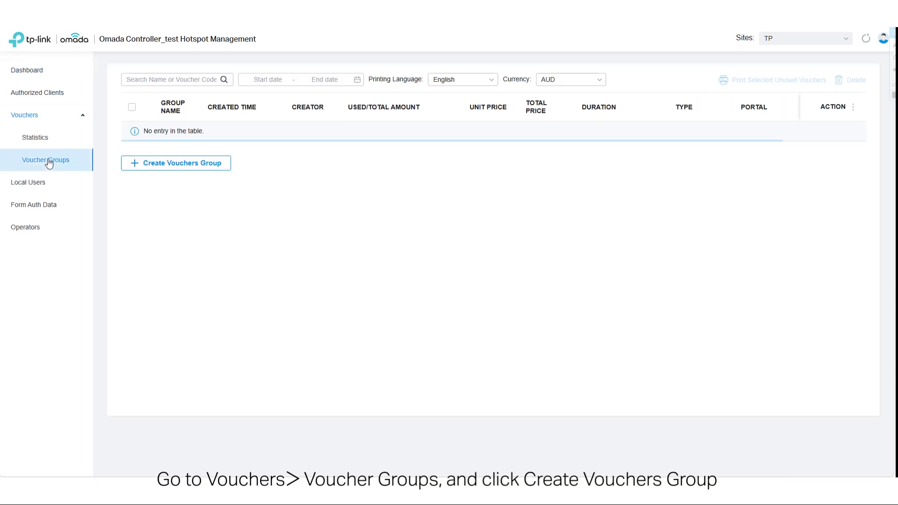
{"action": "left_click", "coordinate": [131, 165]}
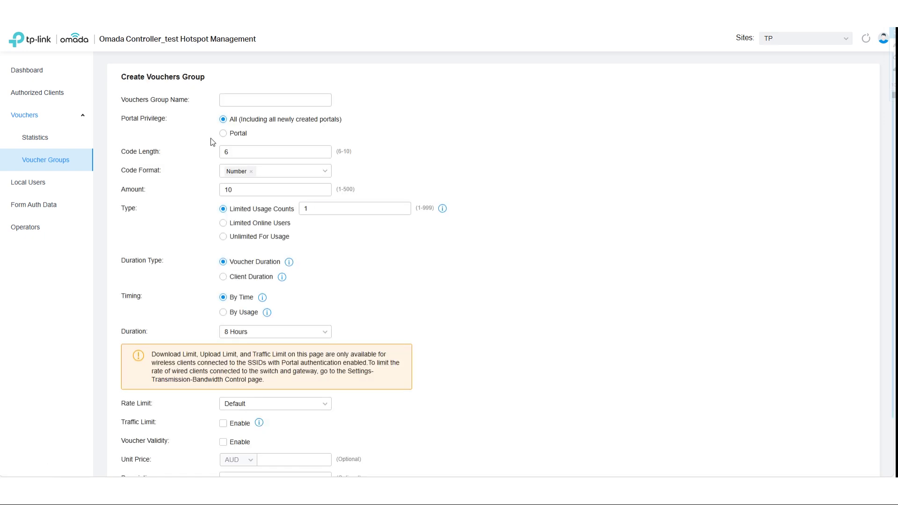
Step: Name the voucher group 'TP-Link Voucher' and apply it to the portal
{"action": "left_click", "coordinate": [238, 100]}
{"action": "type", "text": "TP-Link"}
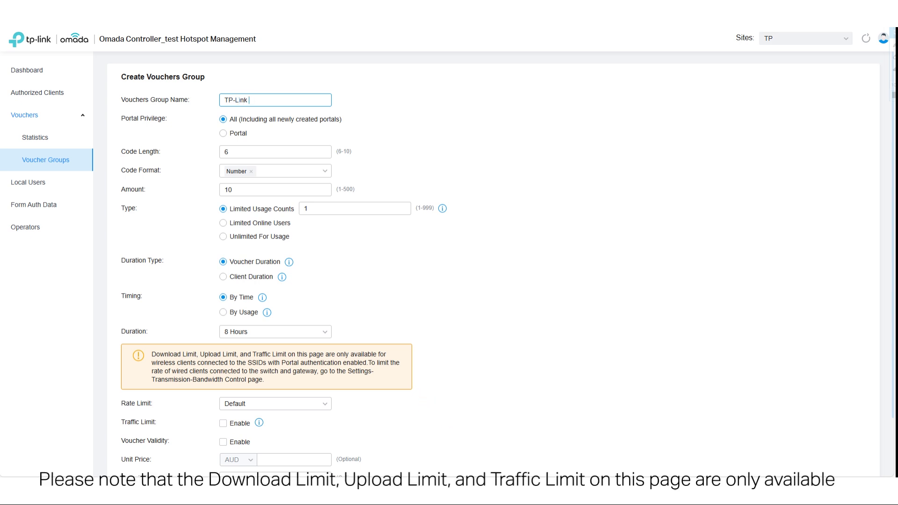
{"action": "type", "text": " Voucher"}
{"action": "left_click", "coordinate": [223, 134]}
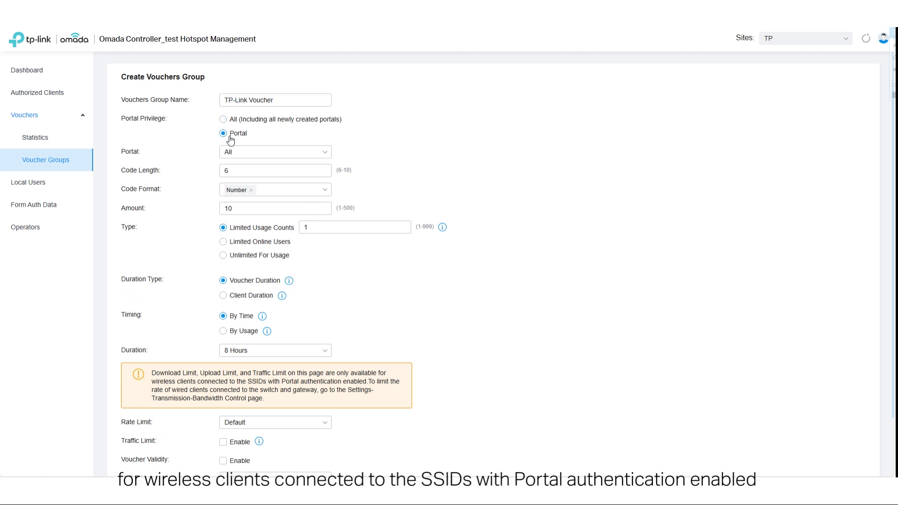
{"action": "left_click", "coordinate": [247, 154]}
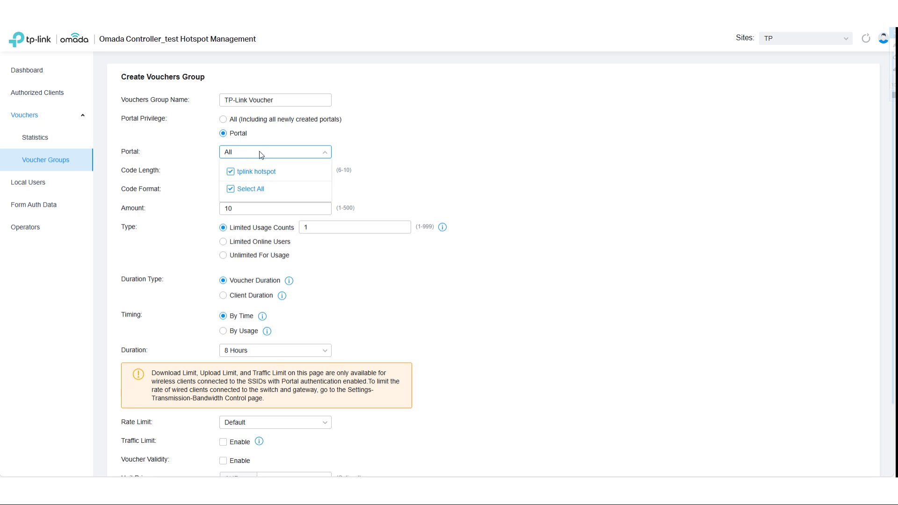
{"action": "left_click", "coordinate": [386, 150]}
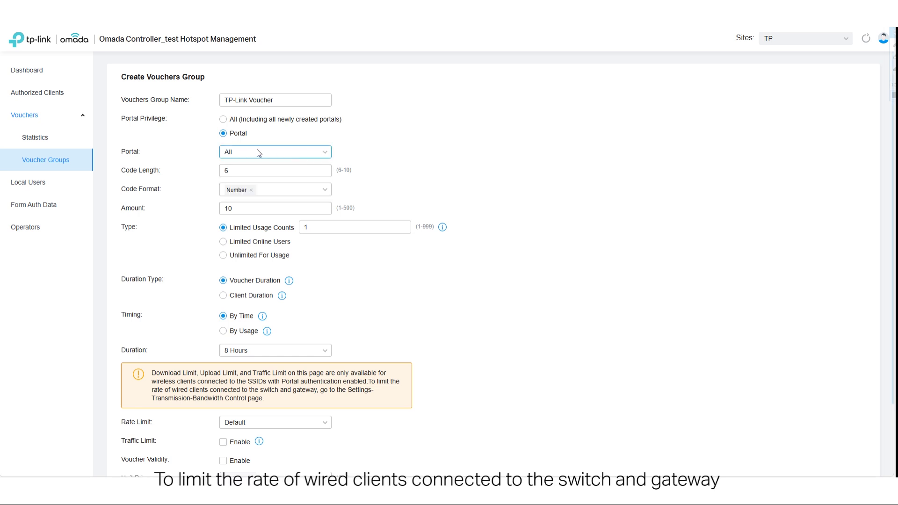
Step: Set code length 8, amount 5 and limited usage counts 5
{"action": "key", "text": "Tab"}
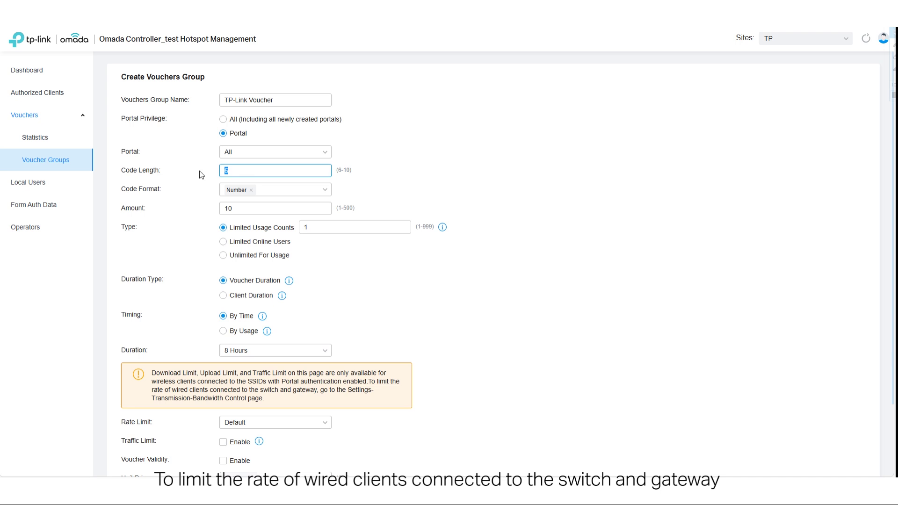
{"action": "type", "text": "8"}
{"action": "key", "text": "Tab"}
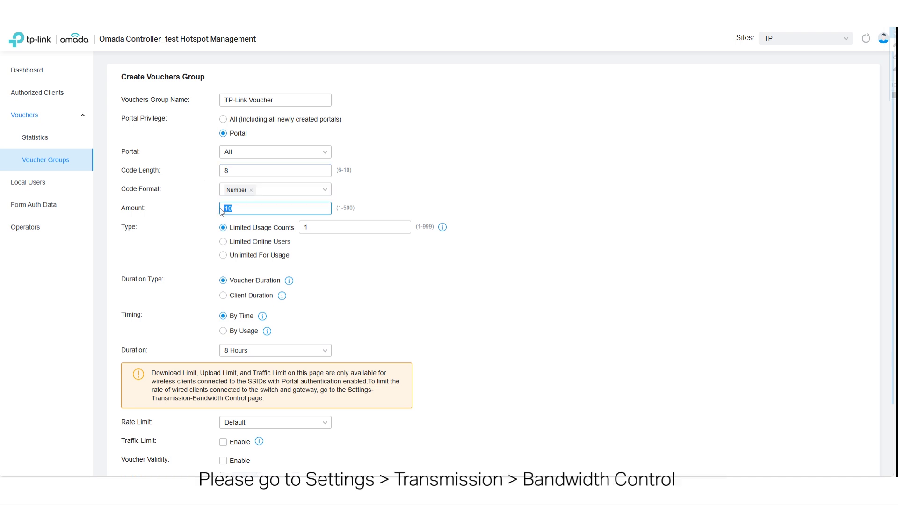
{"action": "type", "text": "5"}
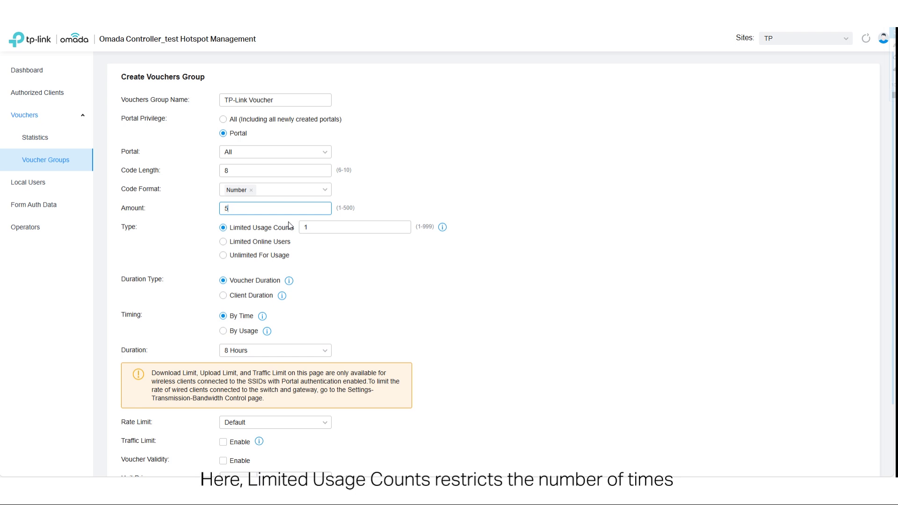
{"action": "key", "text": "Tab"}
{"action": "type", "text": "5"}
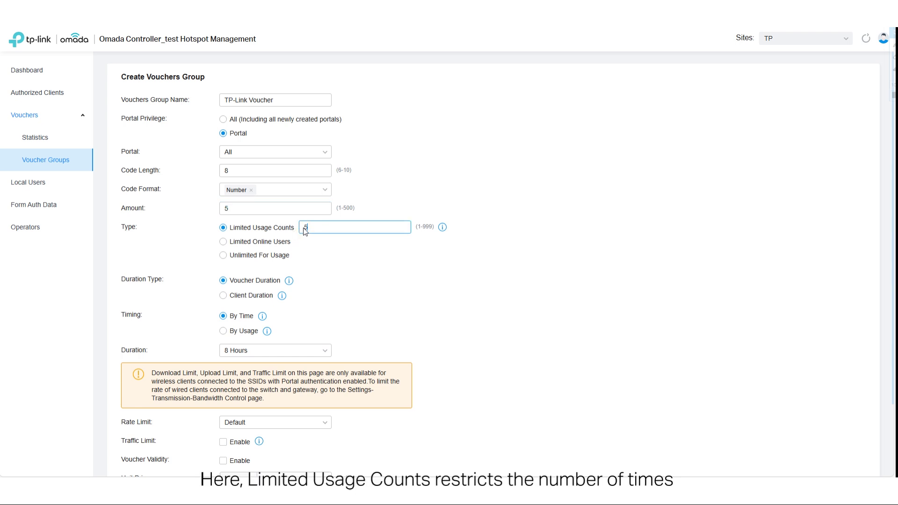
{"action": "mouse_move", "coordinate": [443, 230]}
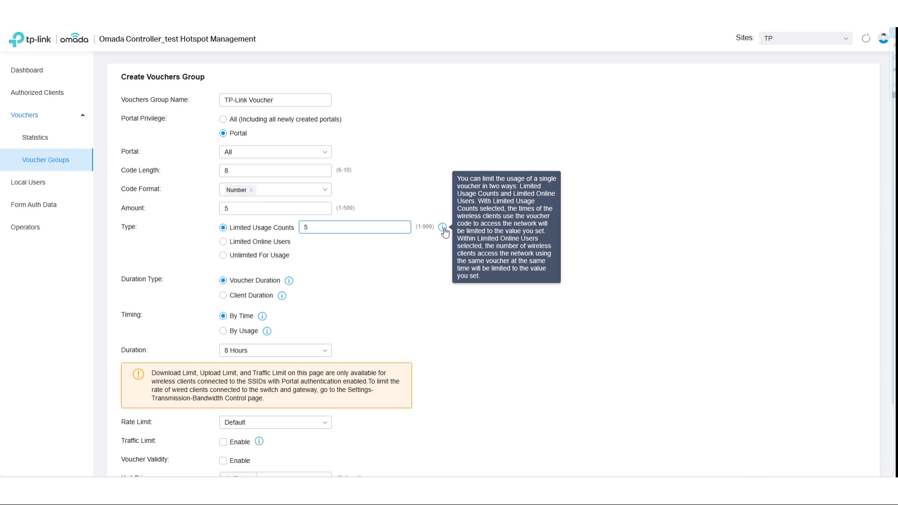
{"action": "left_click", "coordinate": [224, 242]}
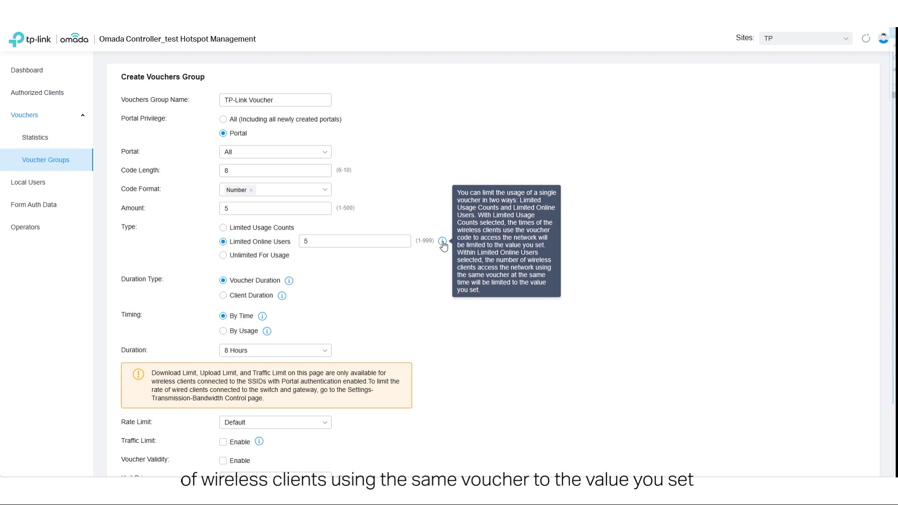
{"action": "left_click", "coordinate": [223, 228]}
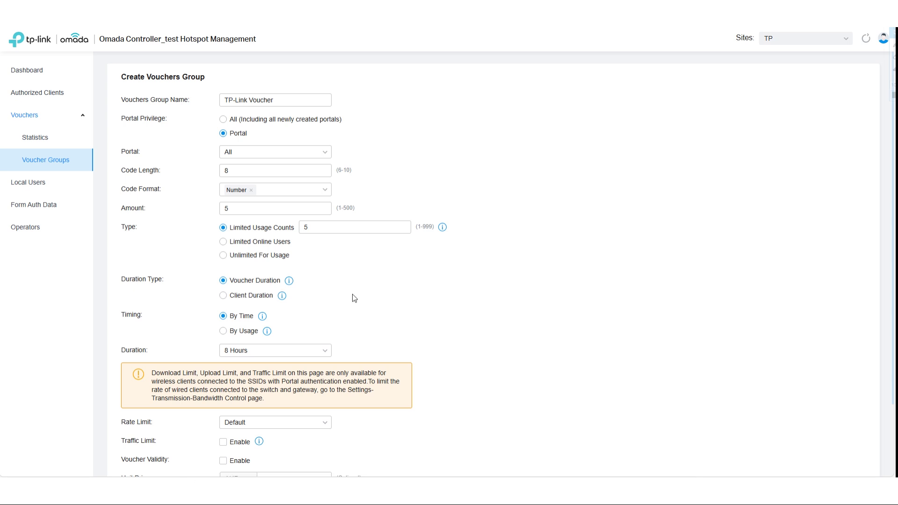
{"action": "scroll", "coordinate": [354, 298], "scroll_direction": "down", "scroll_amount": 1}
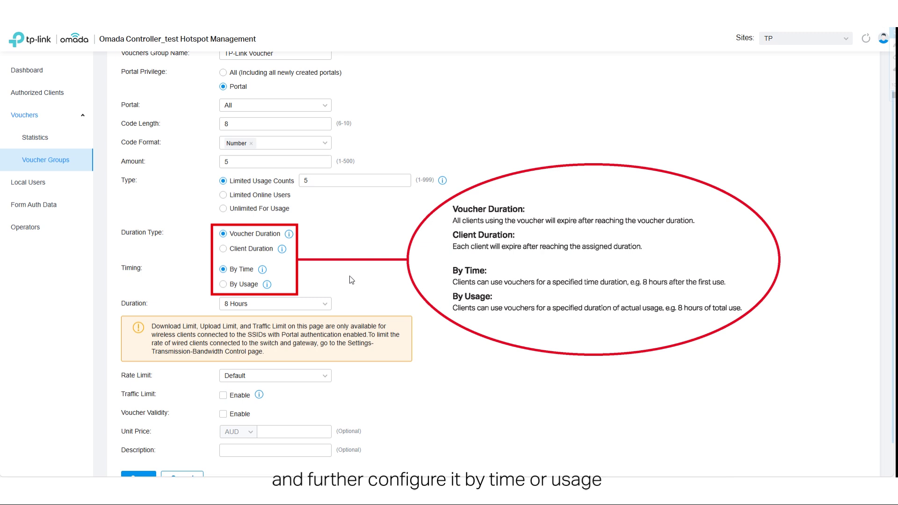
{"action": "scroll", "coordinate": [346, 299], "scroll_direction": "down", "scroll_amount": 1}
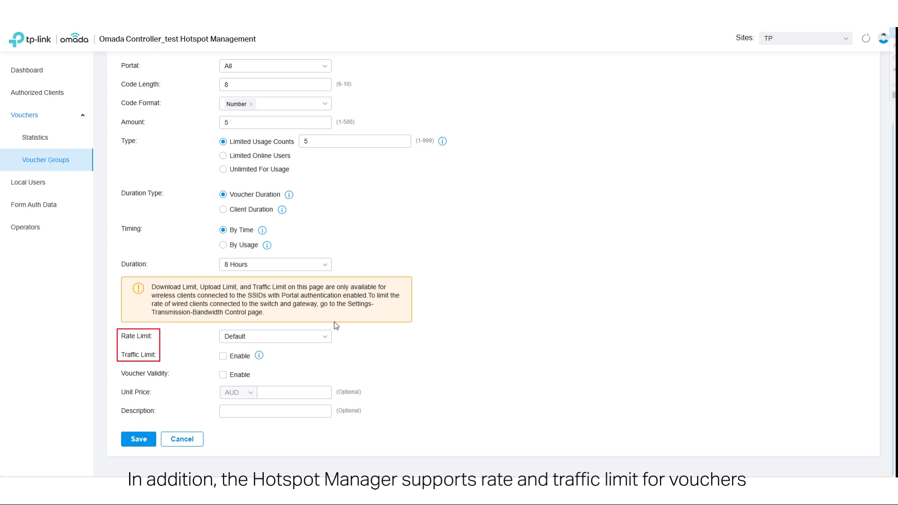
Step: Set a custom rate limit of 20 Mbps download and 10 Mbps upload
{"action": "left_click", "coordinate": [324, 336]}
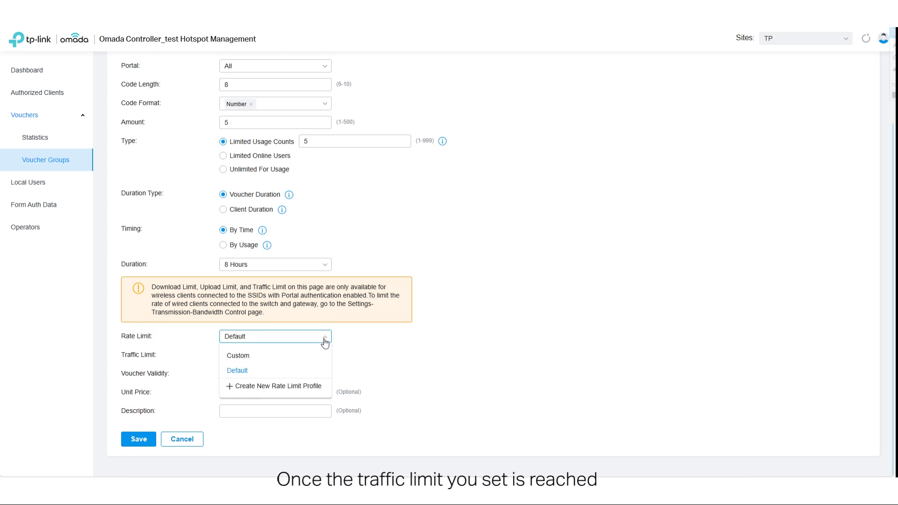
{"action": "left_click", "coordinate": [295, 354]}
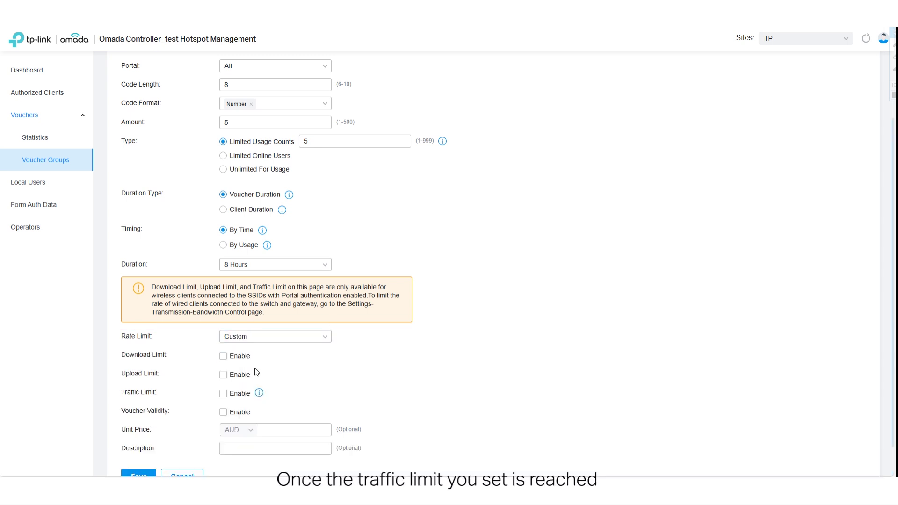
{"action": "left_click", "coordinate": [223, 357]}
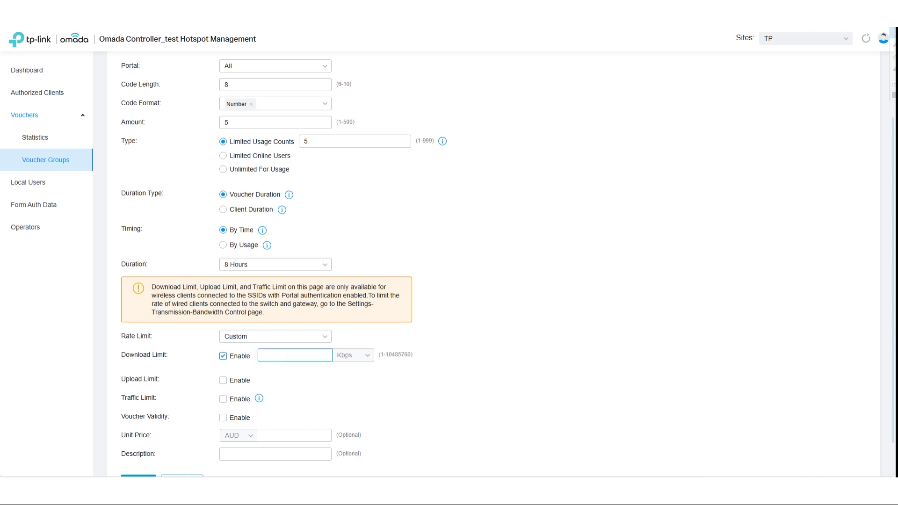
{"action": "type", "text": "20"}
{"action": "left_click", "coordinate": [365, 355]}
{"action": "left_click", "coordinate": [347, 390]}
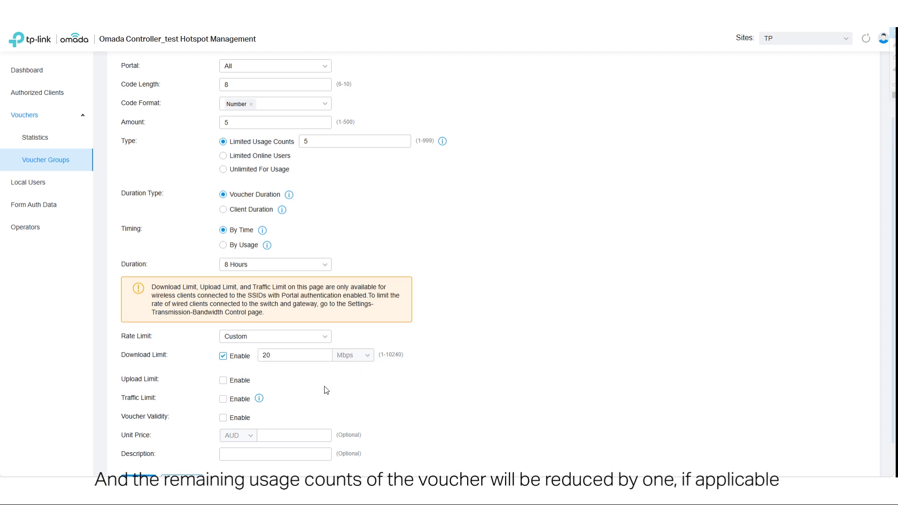
{"action": "left_click", "coordinate": [223, 380]}
{"action": "type", "text": "1"}
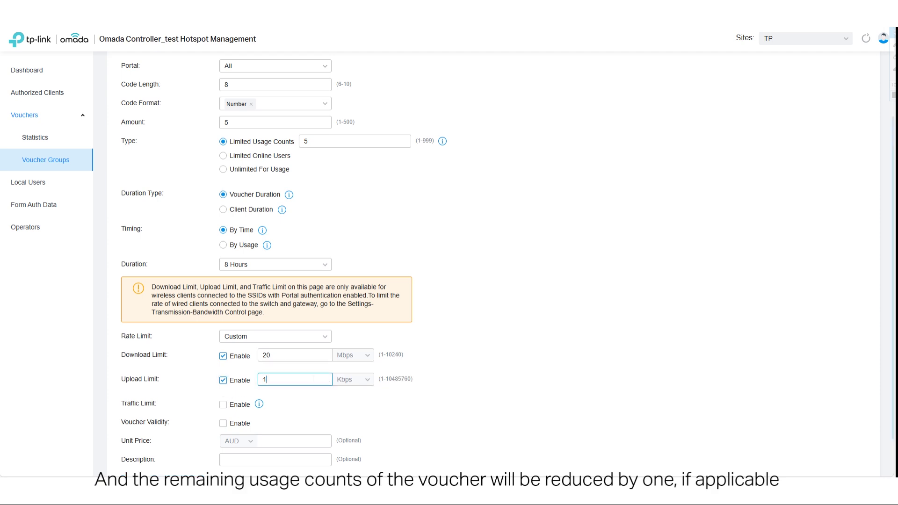
{"action": "type", "text": "0"}
{"action": "left_click", "coordinate": [358, 379]}
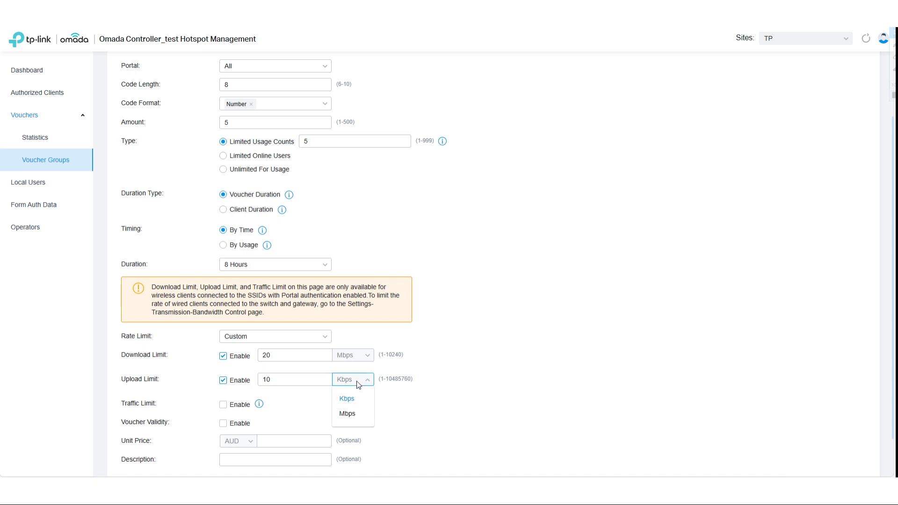
{"action": "left_click", "coordinate": [349, 414]}
Step: Cap daily traffic at 20 GB, enable voucher validity 2024-Jan-10 to 2025-Jan-09, and save
{"action": "left_click", "coordinate": [223, 405]}
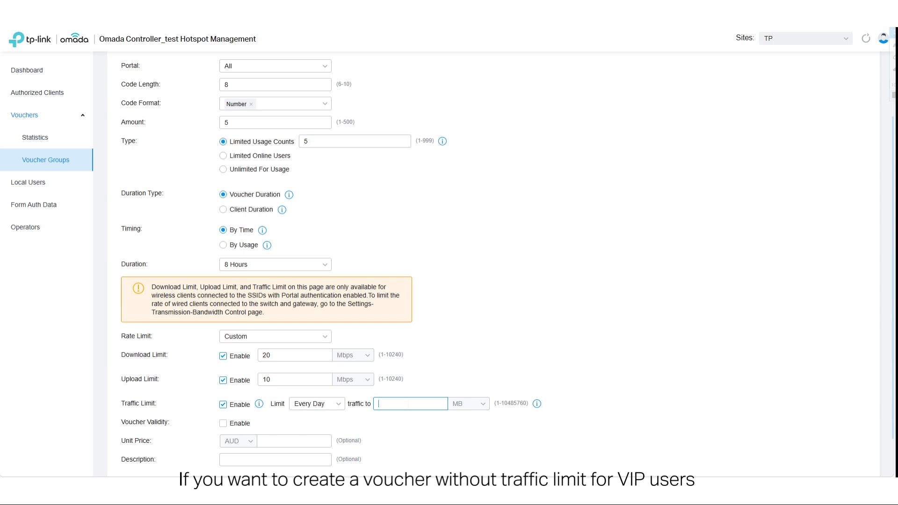
{"action": "type", "text": "20"}
{"action": "left_click", "coordinate": [467, 404]}
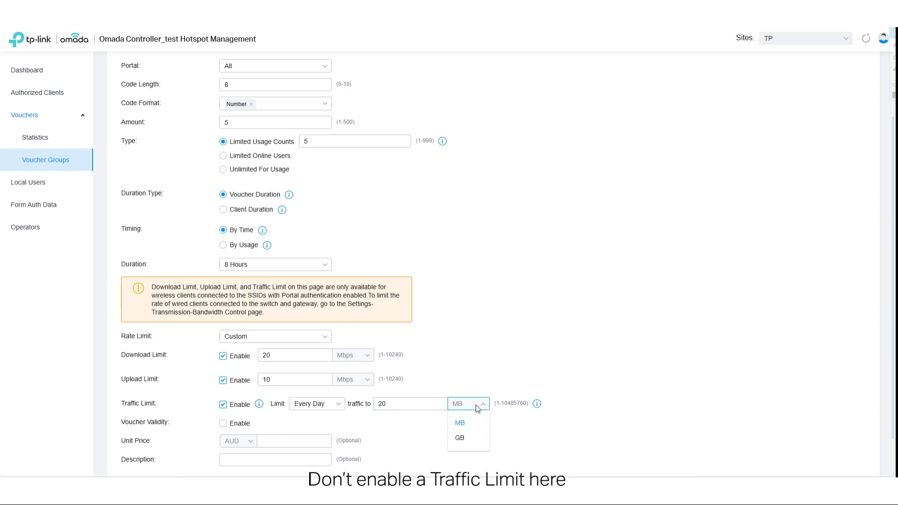
{"action": "left_click", "coordinate": [466, 439]}
{"action": "scroll", "coordinate": [439, 433], "scroll_direction": "down", "scroll_amount": 1}
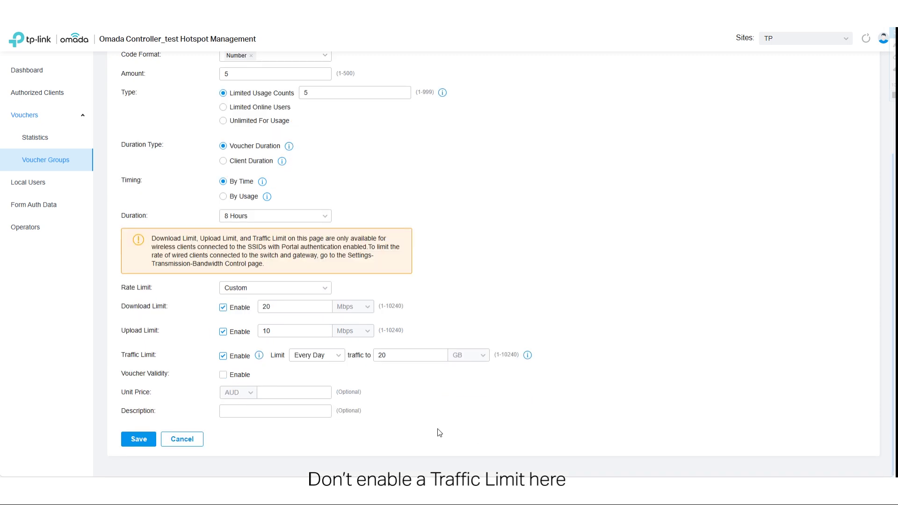
{"action": "left_click", "coordinate": [224, 374]}
{"action": "scroll", "coordinate": [224, 380], "scroll_direction": "down", "scroll_amount": 2}
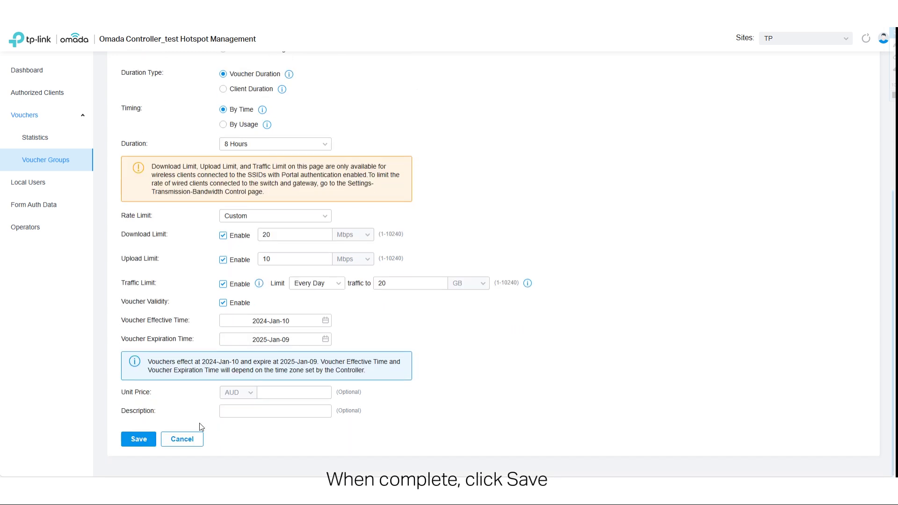
{"action": "left_click", "coordinate": [139, 439]}
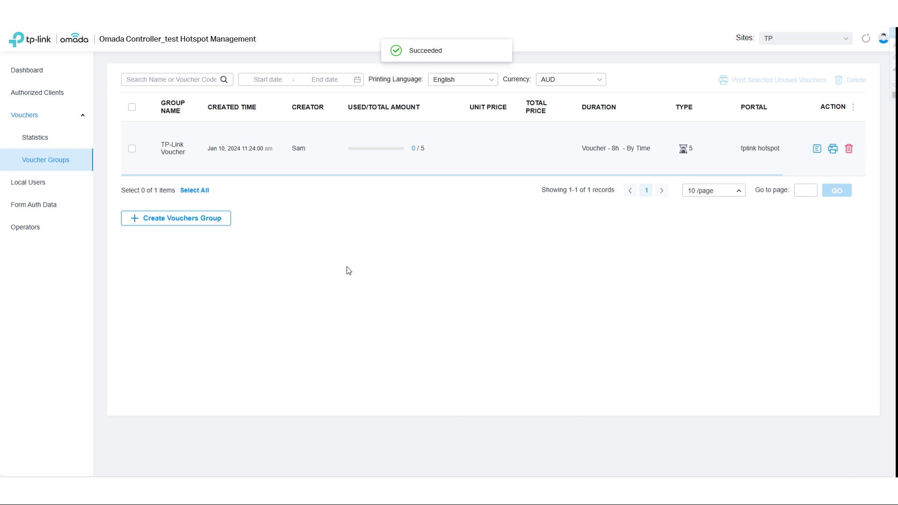
Step: Open the TP-Link Voucher group's details to review its vouchers
{"action": "left_click", "coordinate": [816, 148]}
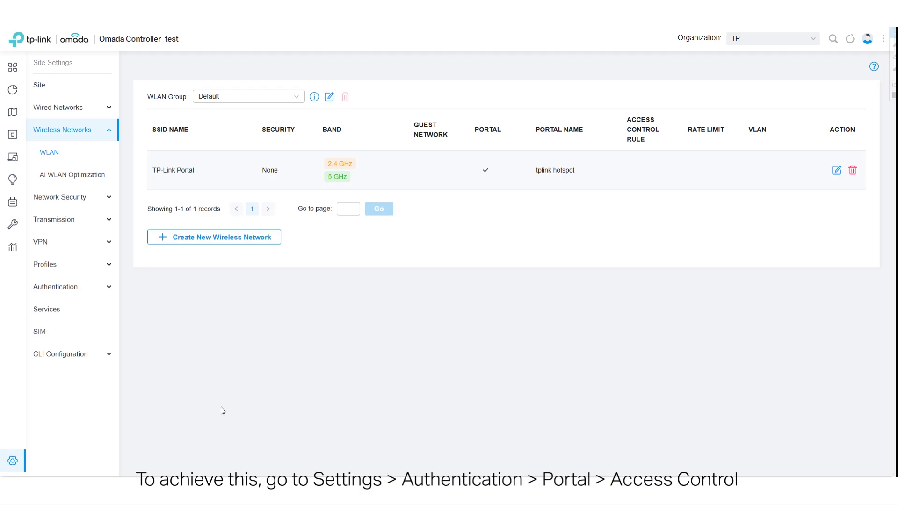
Step: Turn on Pre-Authentication Access in the portal's Access Control settings
{"action": "left_click", "coordinate": [47, 459]}
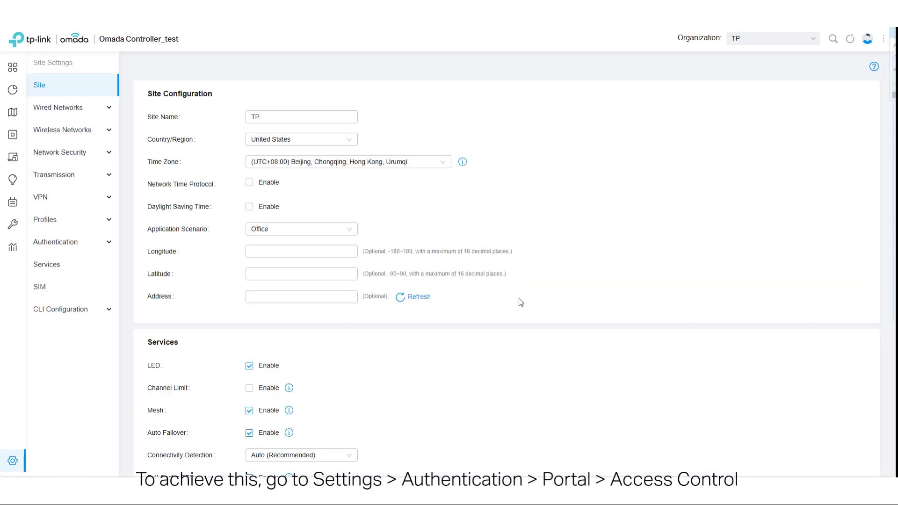
{"action": "left_click", "coordinate": [58, 251]}
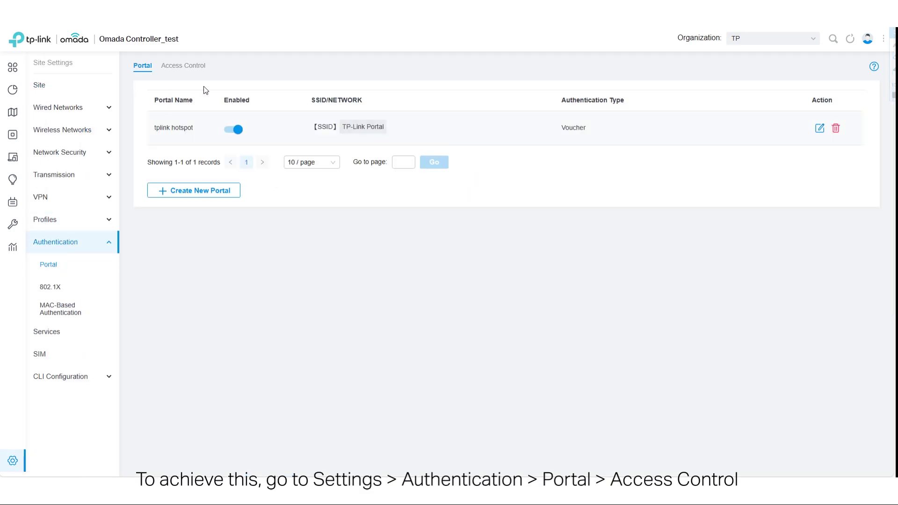
{"action": "left_click", "coordinate": [176, 74]}
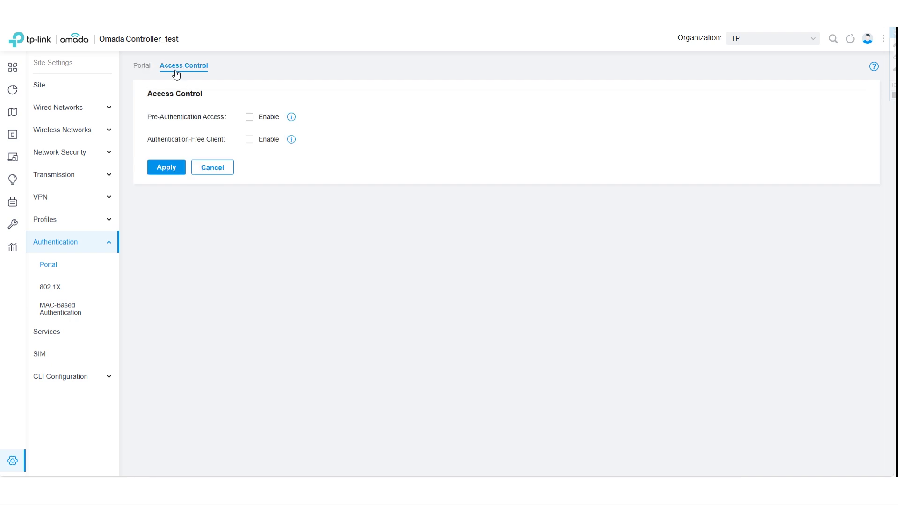
{"action": "left_click", "coordinate": [249, 118]}
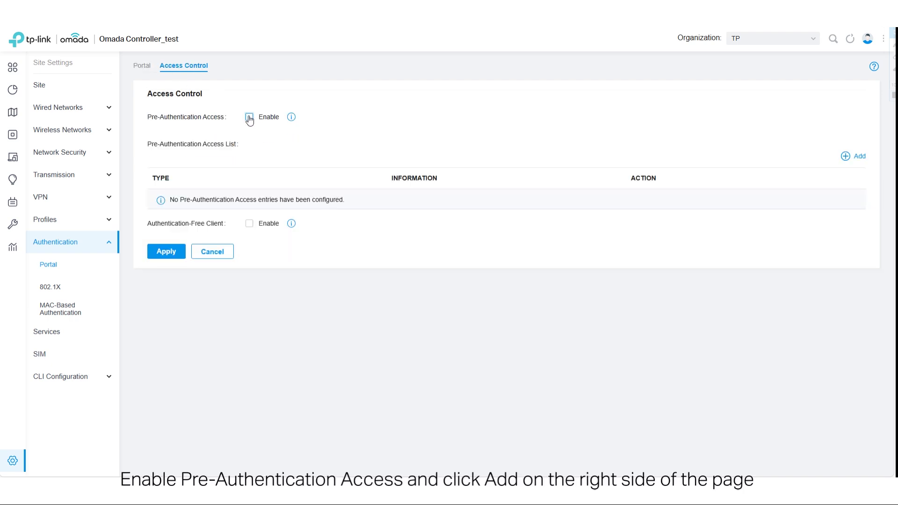
{"action": "left_click", "coordinate": [843, 160]}
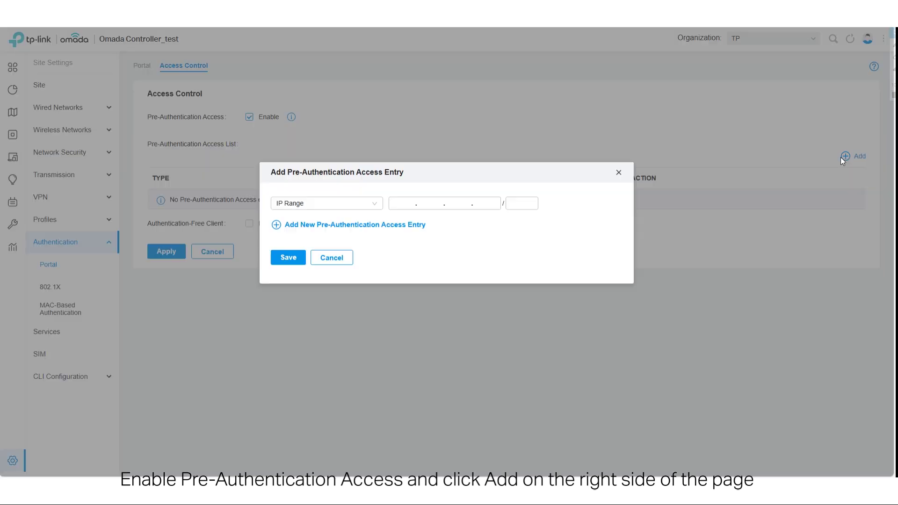
{"action": "left_click", "coordinate": [373, 203]}
{"action": "left_click", "coordinate": [286, 236]}
{"action": "left_click", "coordinate": [422, 205]}
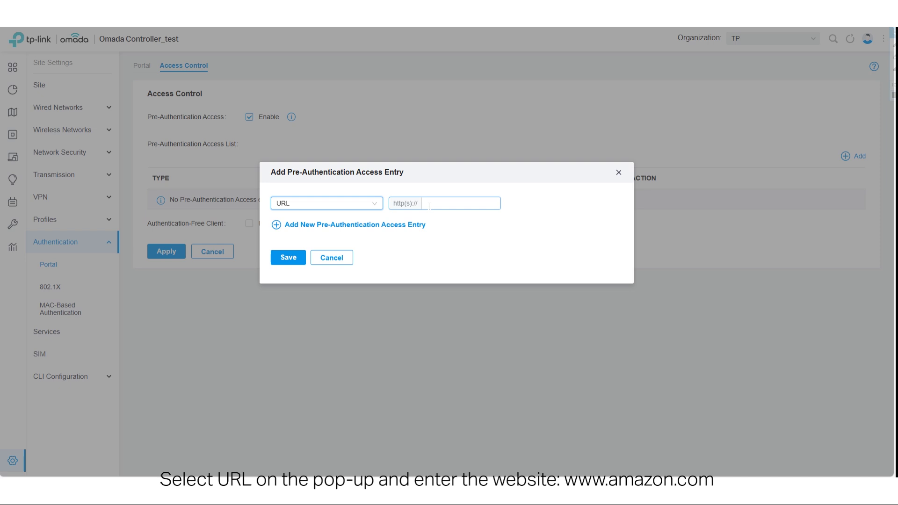
{"action": "type", "text": "ww"}
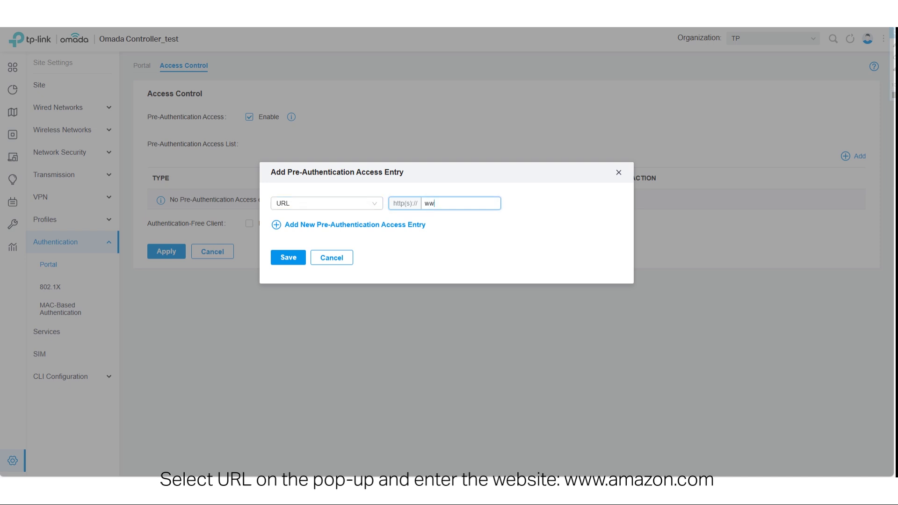
{"action": "type", "text": "w.amazon.com"}
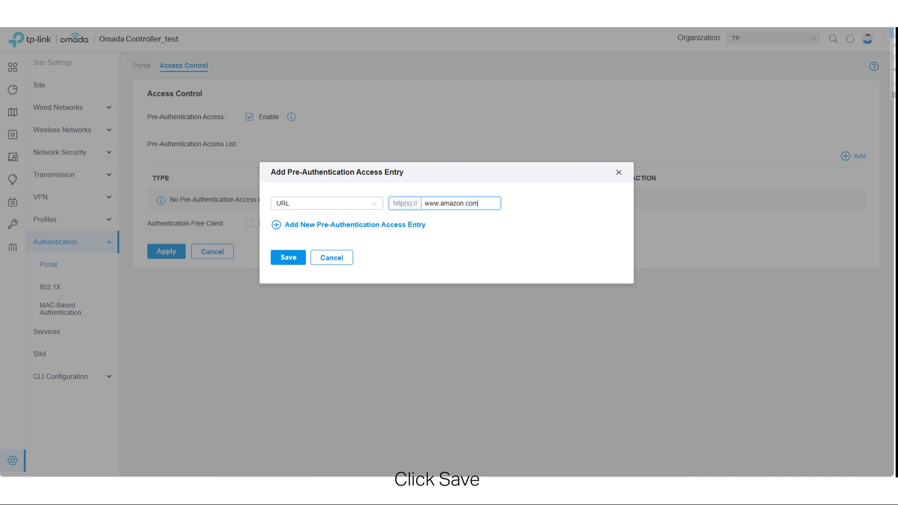
{"action": "left_click", "coordinate": [288, 258]}
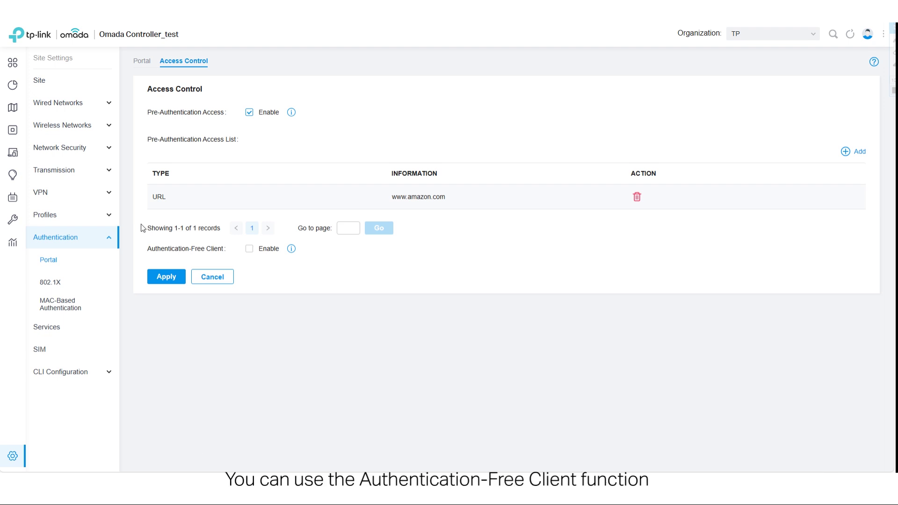
Step: Enable Authentication-Free Client under the Portal Access Control settings
{"action": "left_click", "coordinate": [13, 456]}
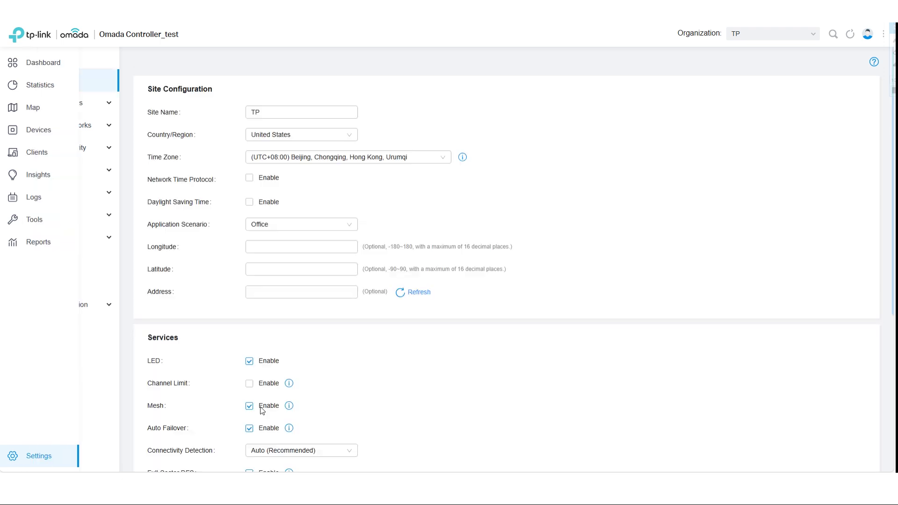
{"action": "left_click", "coordinate": [53, 243]}
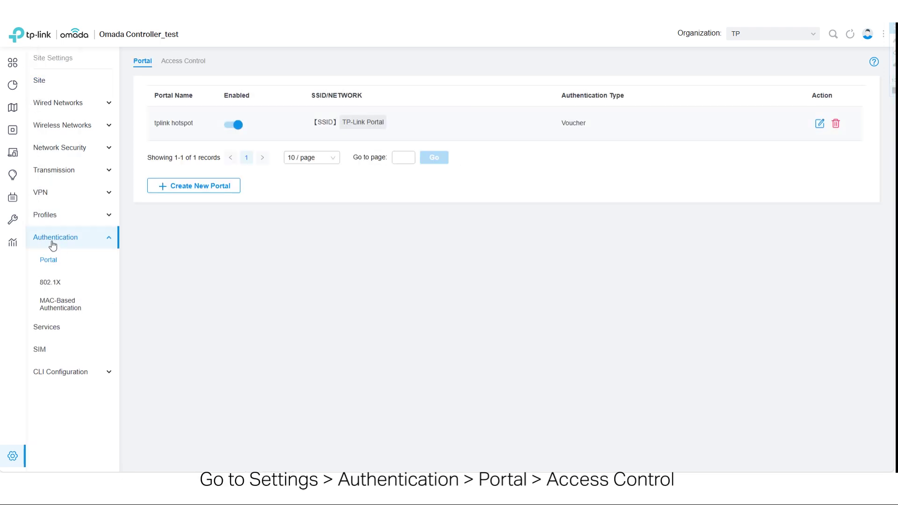
{"action": "left_click", "coordinate": [188, 63]}
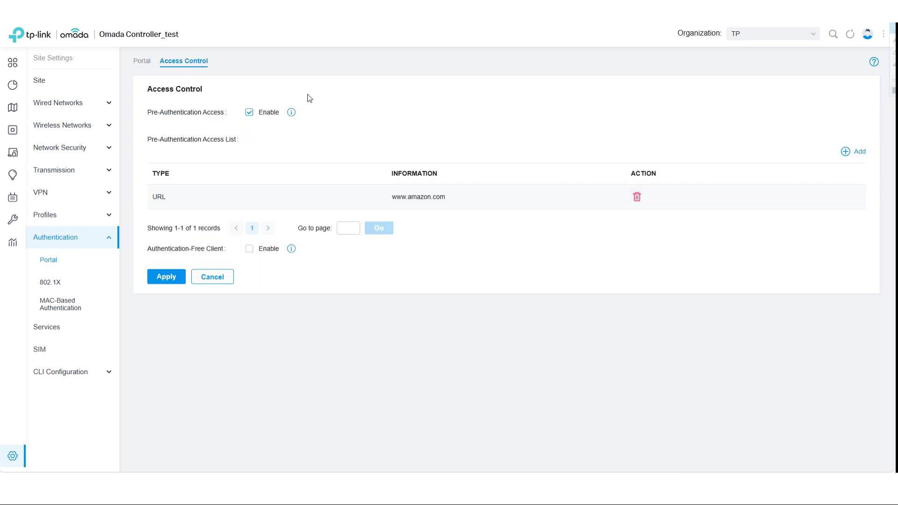
{"action": "left_click", "coordinate": [250, 250]}
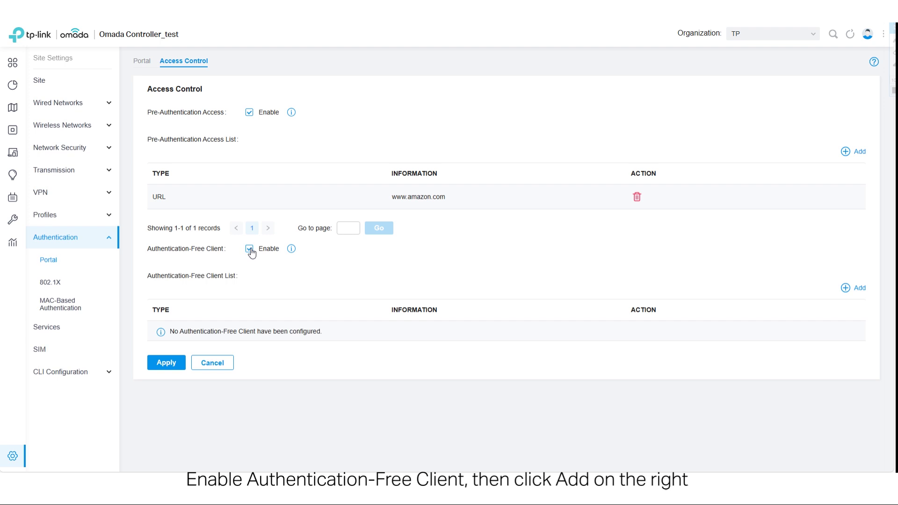
Step: Add an authentication-free client by the device's MAC address, save it, and apply the settings
{"action": "left_click", "coordinate": [846, 288]}
{"action": "left_click", "coordinate": [373, 201]}
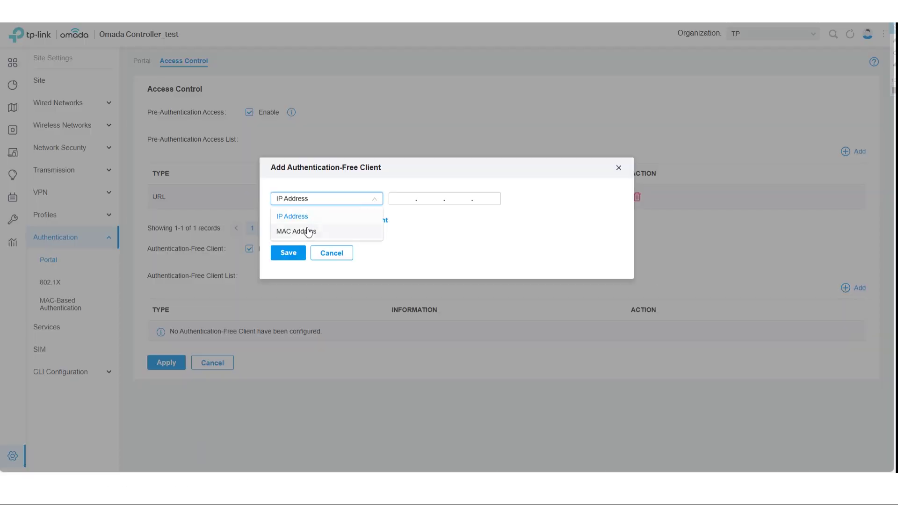
{"action": "left_click", "coordinate": [302, 232]}
{"action": "left_click", "coordinate": [444, 199]}
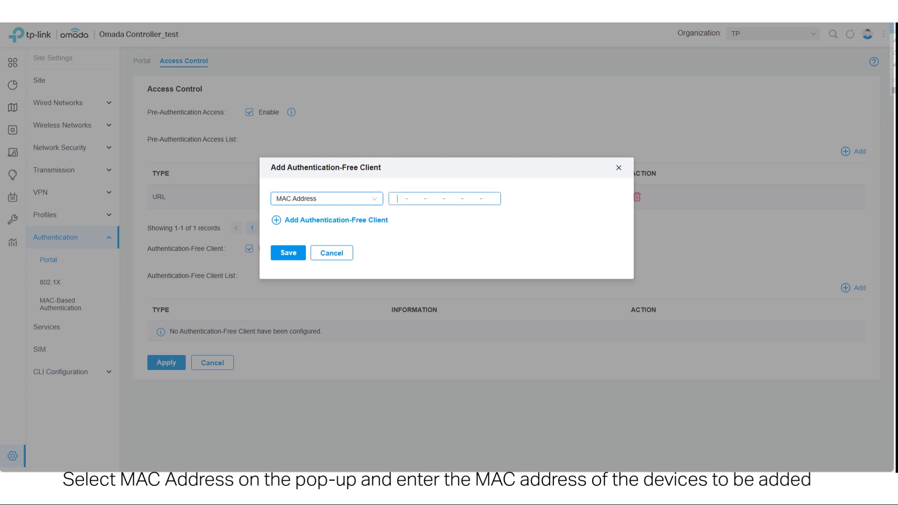
{"action": "key", "text": "ctrl+v"}
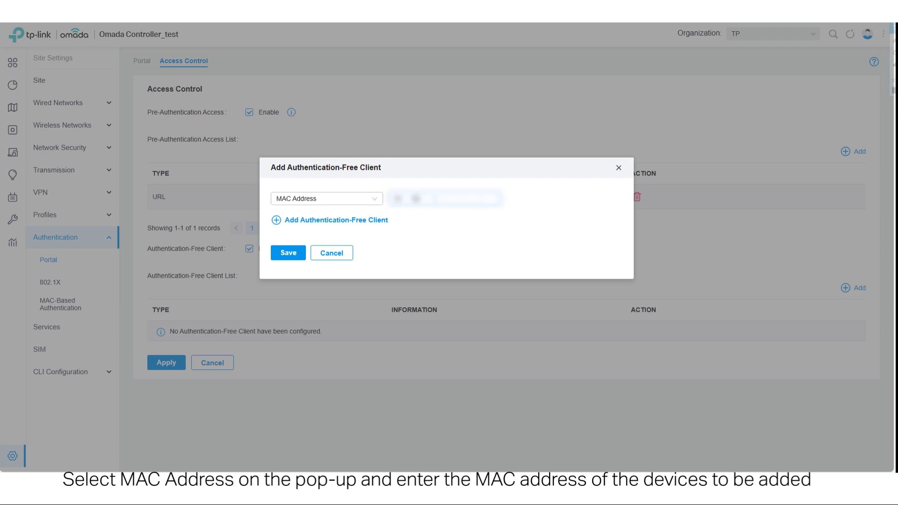
{"action": "type", "text": "xxxxxx"}
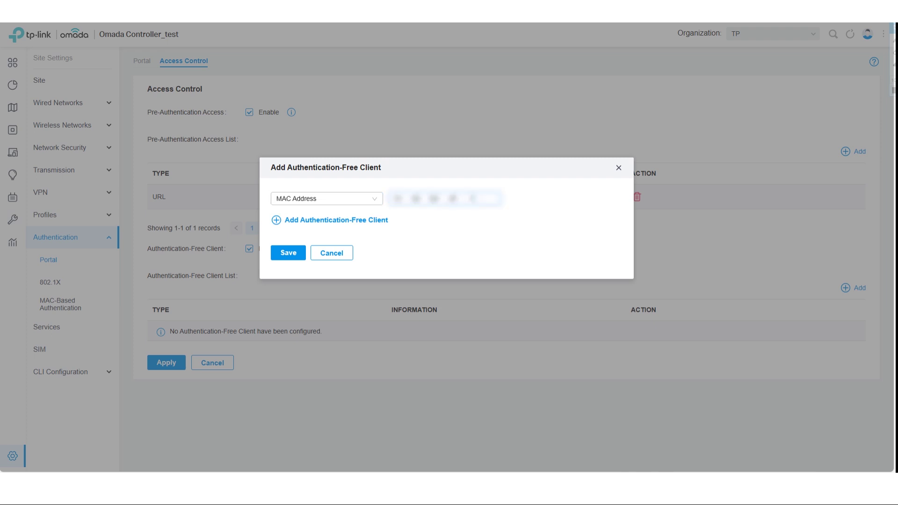
{"action": "left_click", "coordinate": [283, 255]}
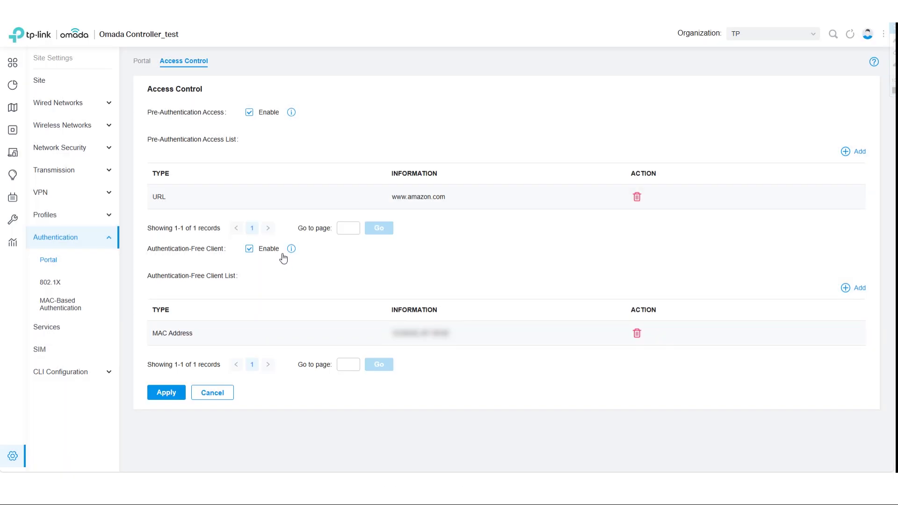
{"action": "left_click", "coordinate": [166, 396]}
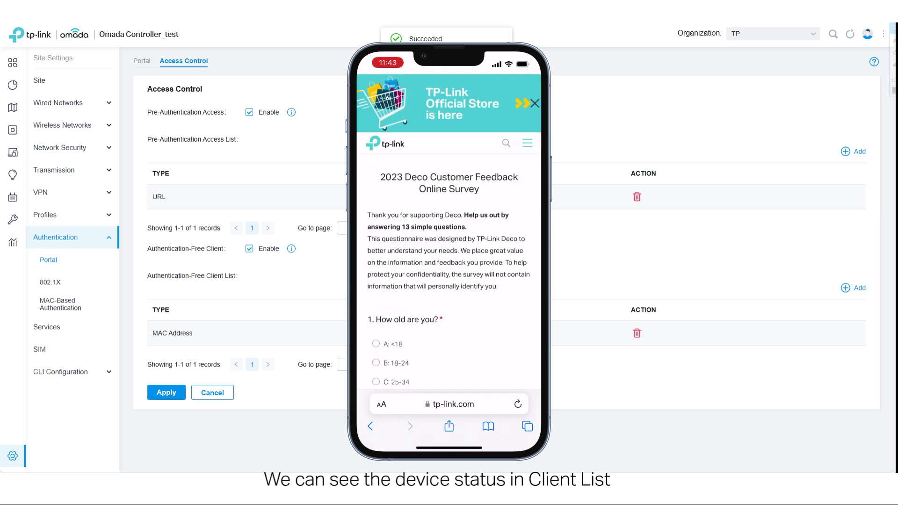
Step: Show the Client List, where the TP-Link Portal device appears as Authorized
{"action": "left_click", "coordinate": [29, 153]}
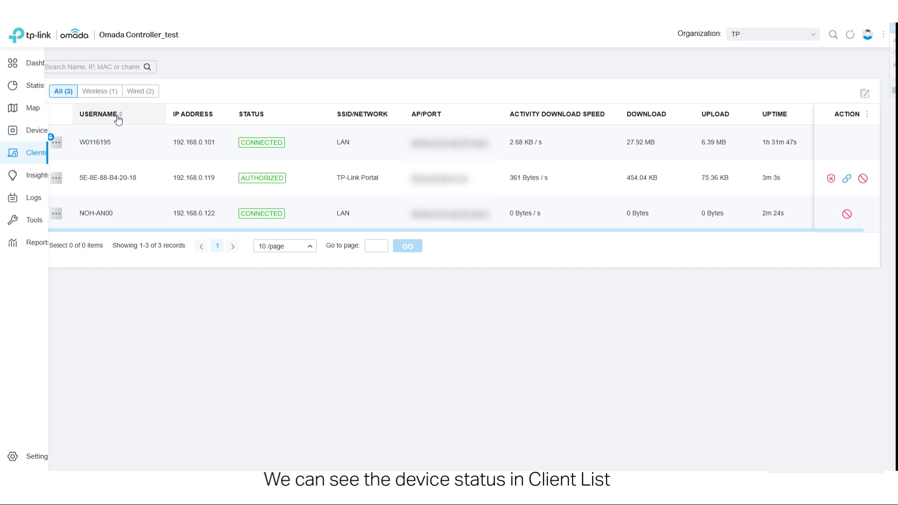